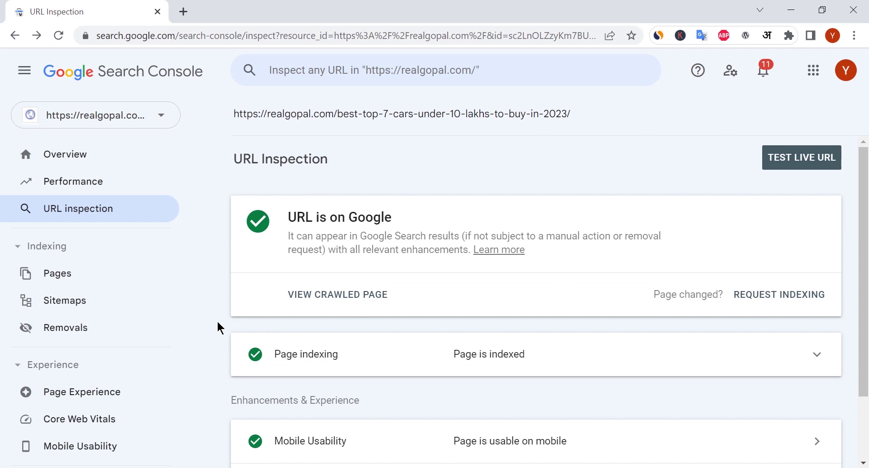
- Review the inspected page's indexing status and its Mobile Usability and Breadcrumbs results
scroll(200, 390, "down", 3)
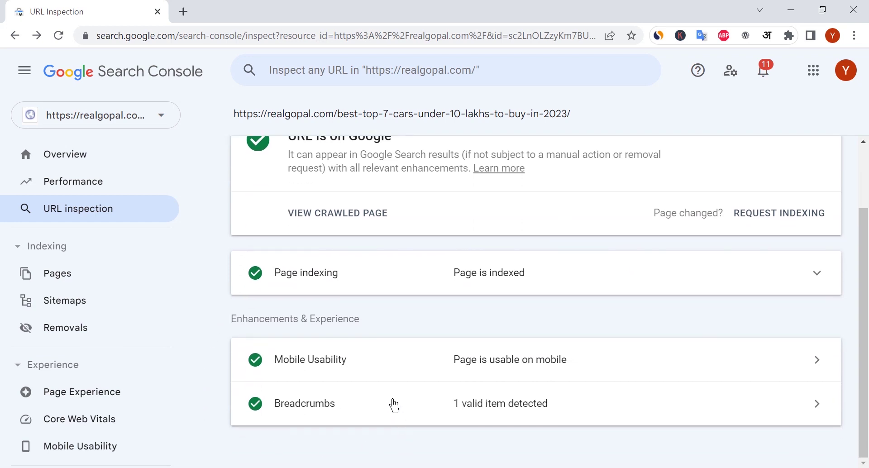
scroll(392, 404, "up", 2)
scroll(396, 398, "down", 2)
left_click(389, 384)
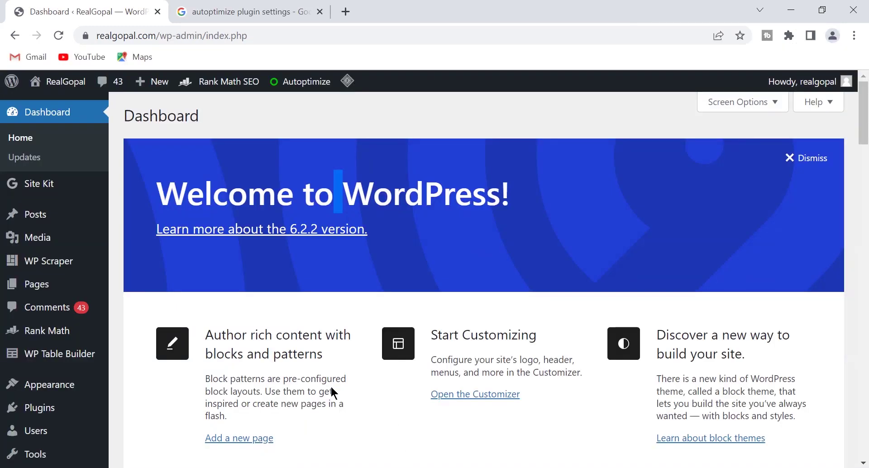
- Open the WordPress site's post list and view the "175+ Blog Commenting Site Lists 2023 High DA Sites" post
scroll(174, 345, "down", 1)
scroll(174, 345, "up", 1)
mouse_move(39, 215)
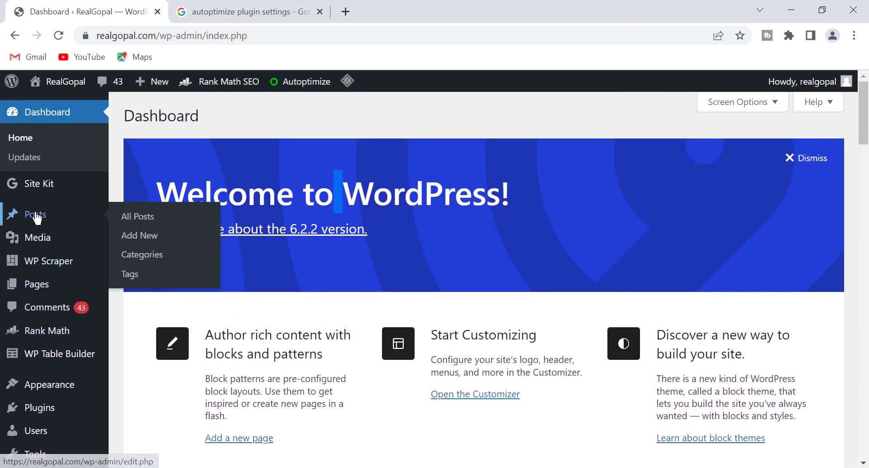
left_click(152, 226)
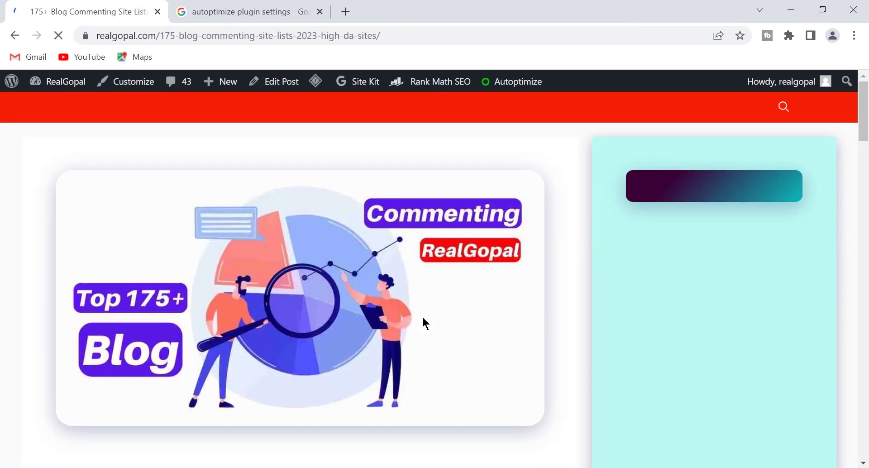
- Look over the post's featured image, title, collapsed table of contents and introduction
scroll(422, 315, "down", 9)
scroll(422, 317, "up", 6)
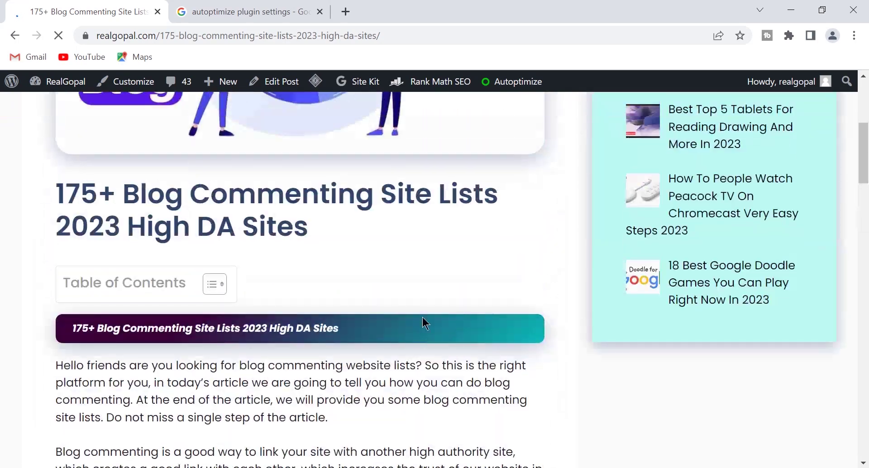
scroll(422, 315, "down", 10)
scroll(422, 315, "up", 9)
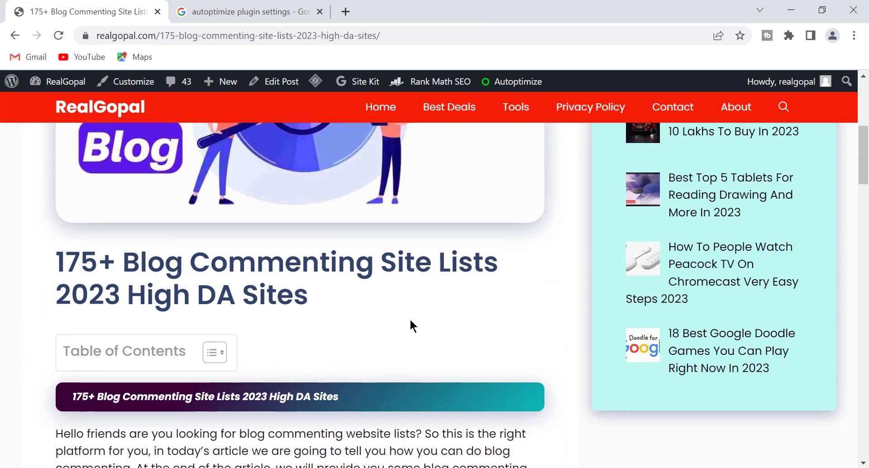
scroll(410, 318, "down", 6)
scroll(411, 322, "up", 3)
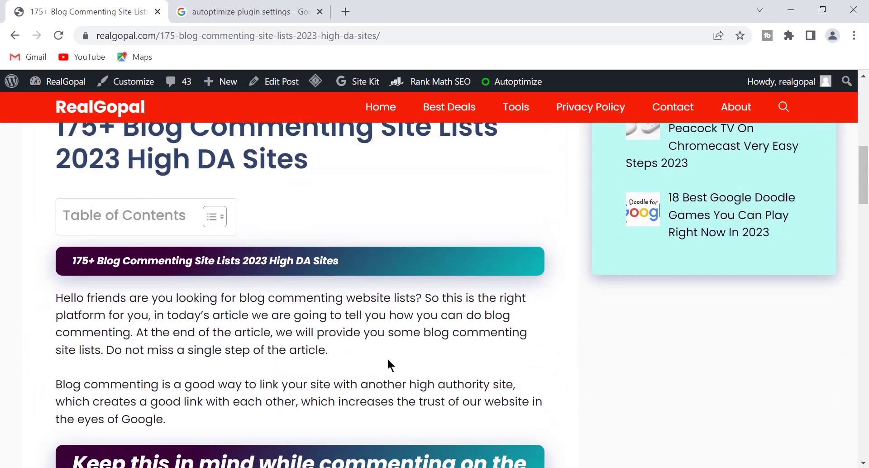
scroll(578, 351, "up", 2)
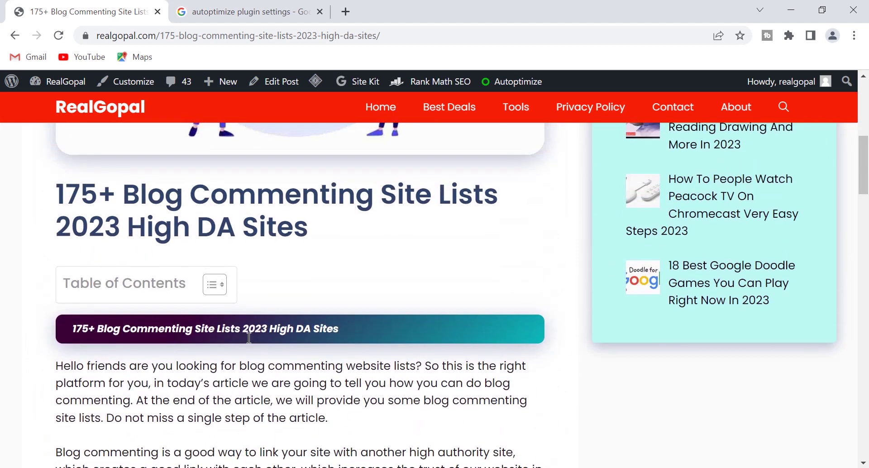
- Expand the post's table of contents and examine its entries and its placement relative to the headings
left_click(216, 286)
scroll(127, 378, "up", 3)
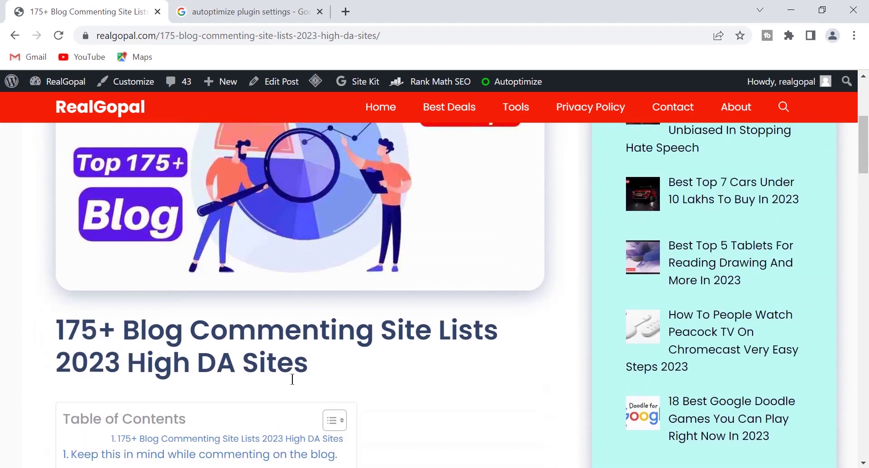
scroll(291, 379, "down", 3)
scroll(386, 388, "up", 3)
scroll(262, 286, "up", 3)
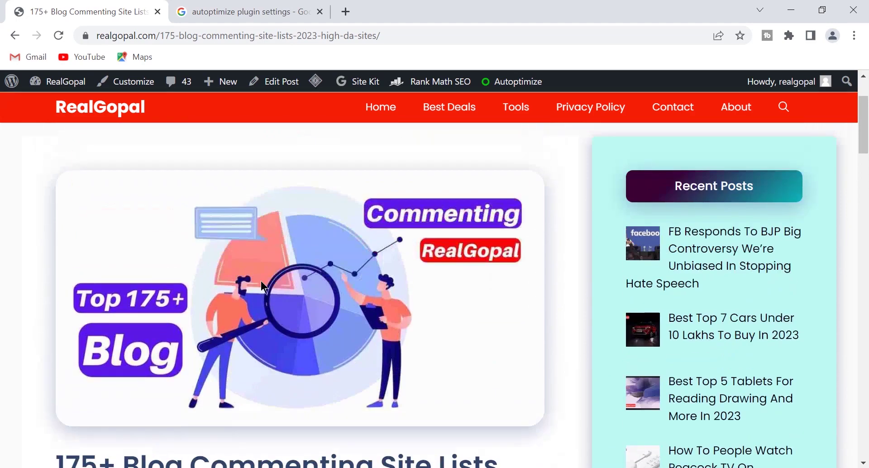
scroll(423, 295, "down", 3)
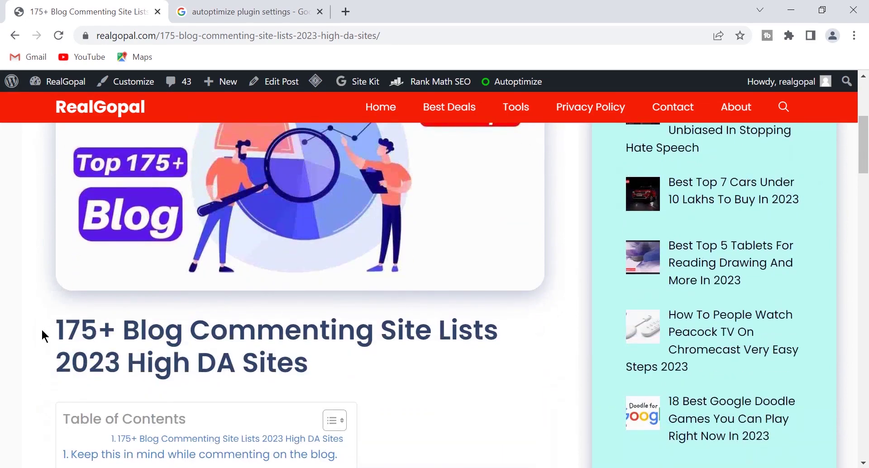
scroll(24, 333, "down", 1)
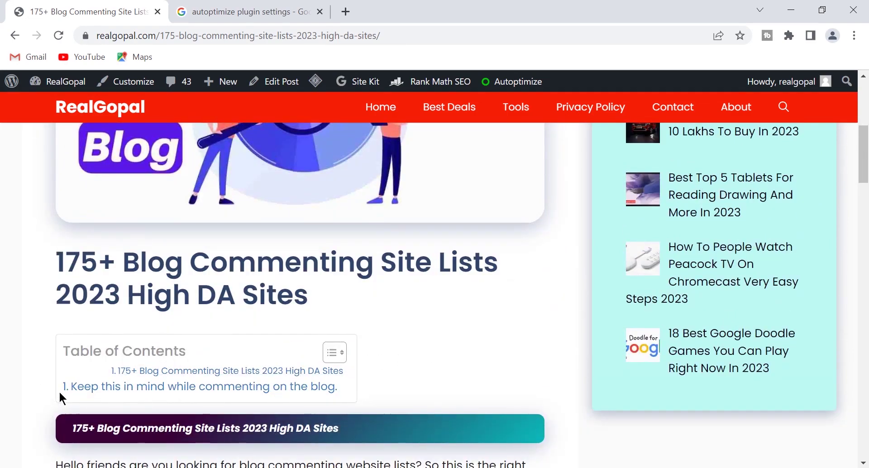
scroll(207, 358, "down", 3)
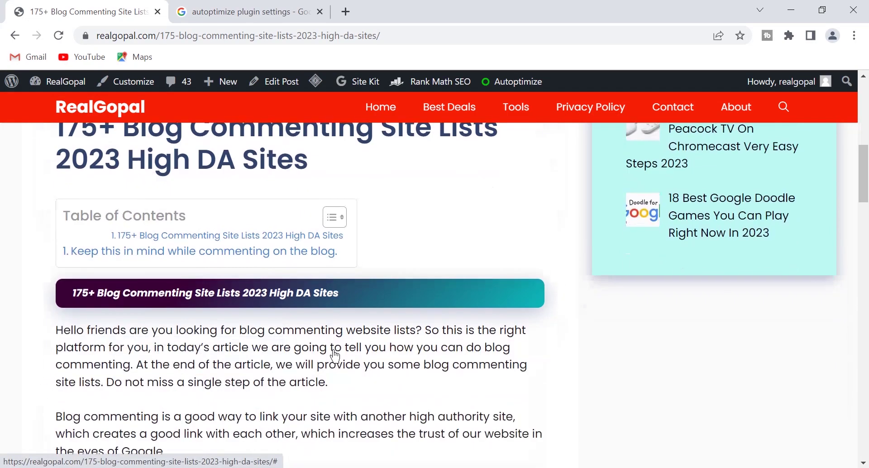
scroll(334, 350, "up", 5)
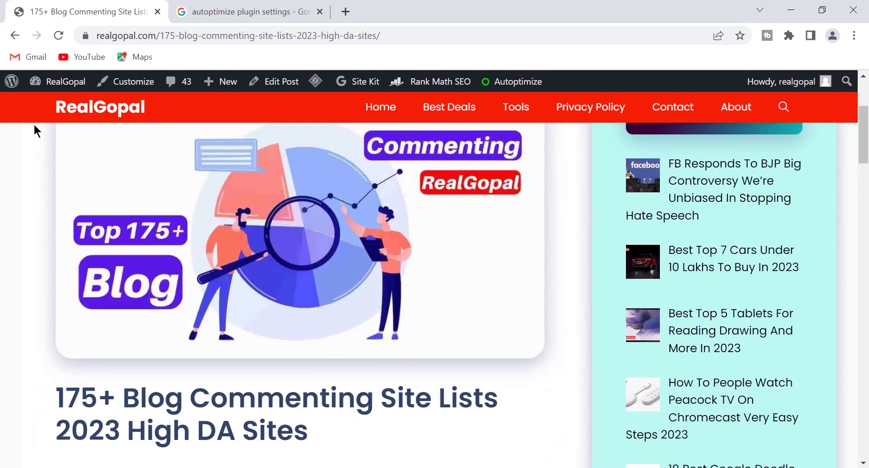
- Open the settings of the Easy Table of Contents plugin from the installed plugins list
left_click(12, 81)
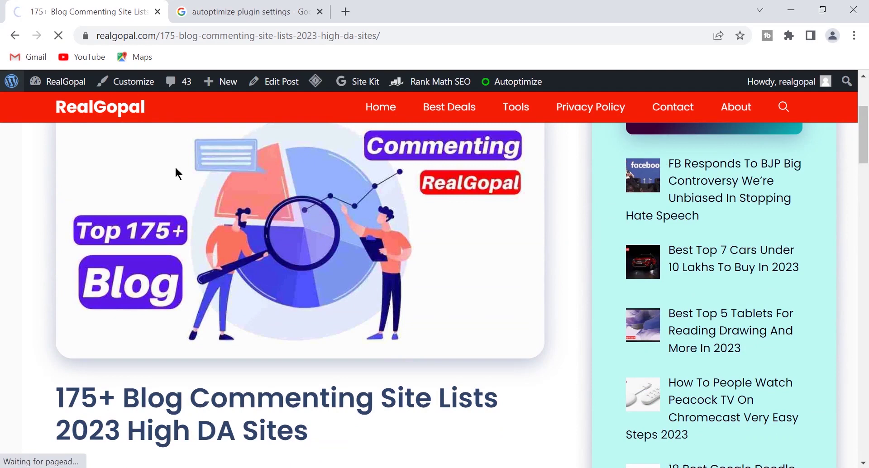
scroll(73, 317, "down", 2)
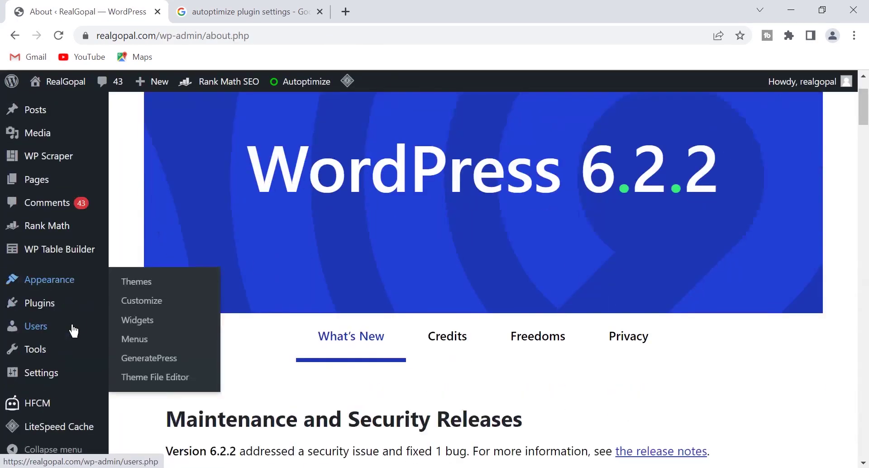
scroll(74, 331, "down", 1)
mouse_move(30, 313)
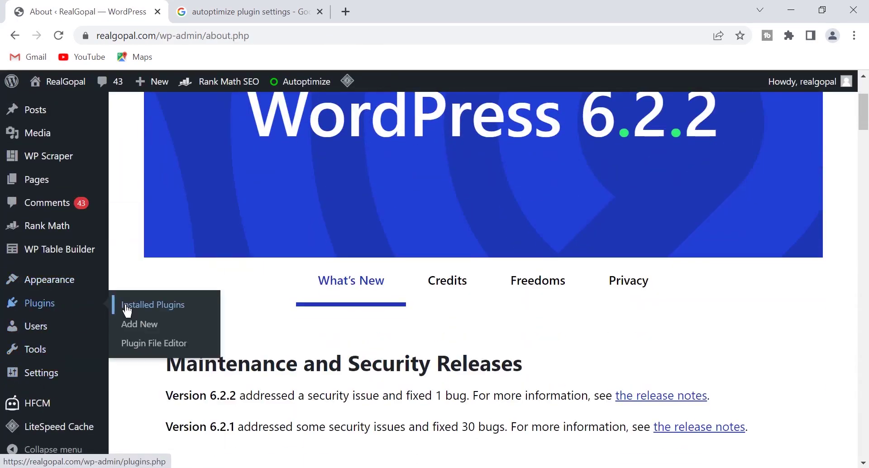
left_click(336, 289)
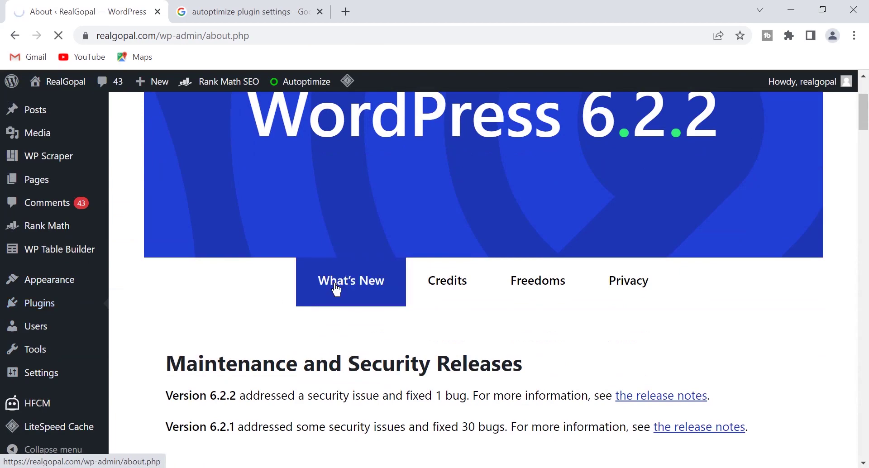
scroll(375, 304, "down", 2)
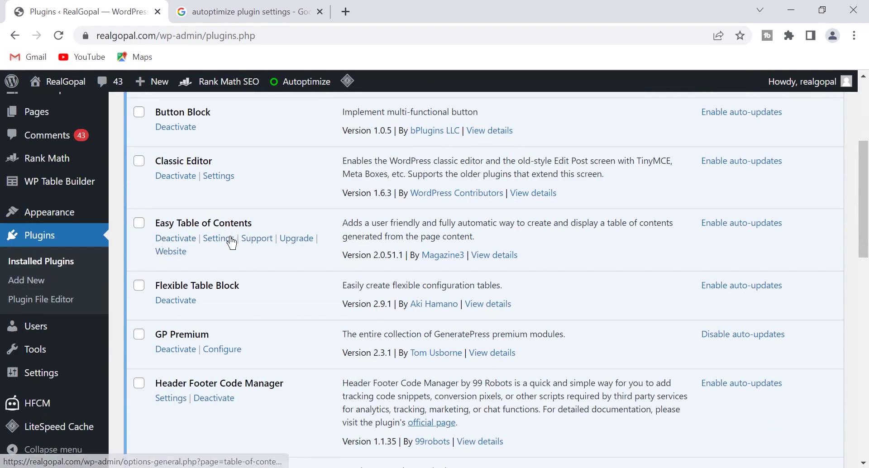
left_click(230, 240)
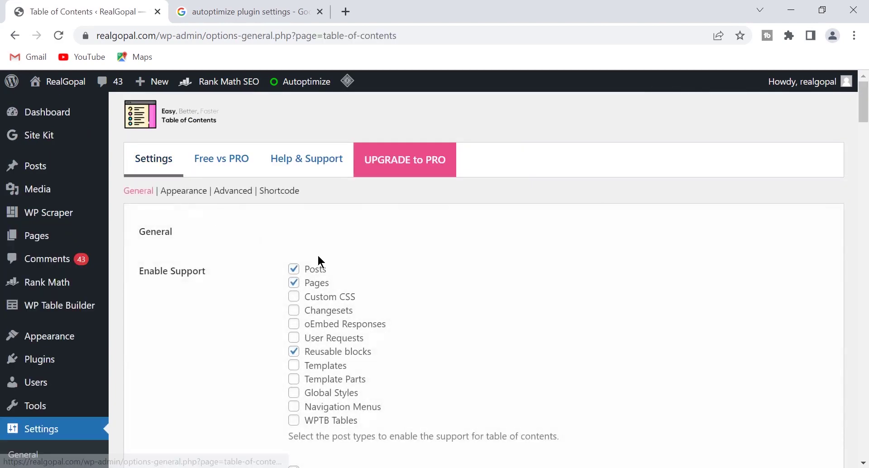
- Set the table of contents position to After first heading in the plugin's general settings
scroll(320, 260, "down", 15)
scroll(321, 268, "up", 1)
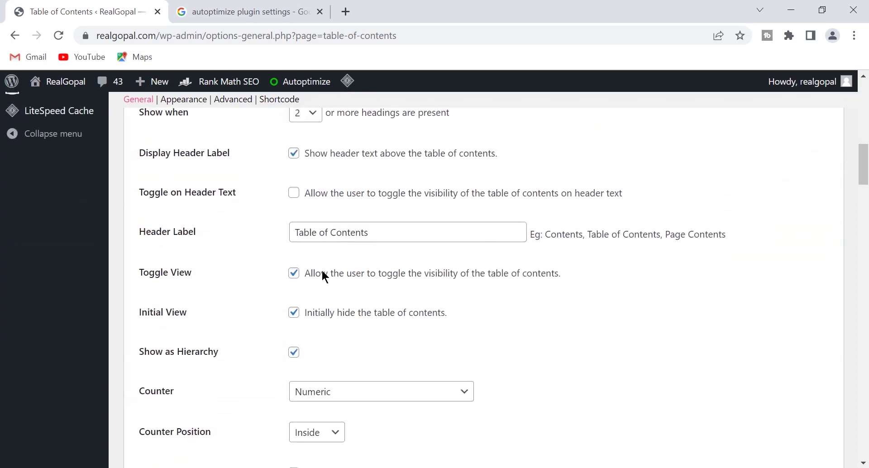
scroll(321, 268, "down", 4)
scroll(321, 268, "up", 1)
scroll(322, 268, "up", 8)
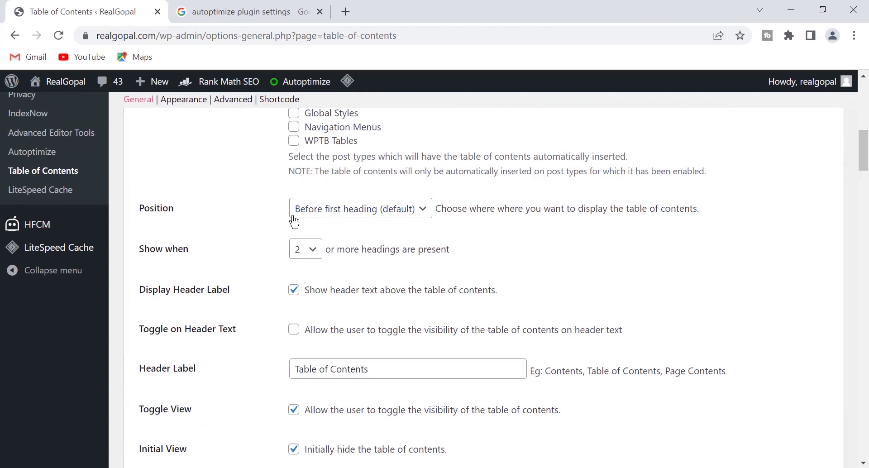
left_click(356, 217)
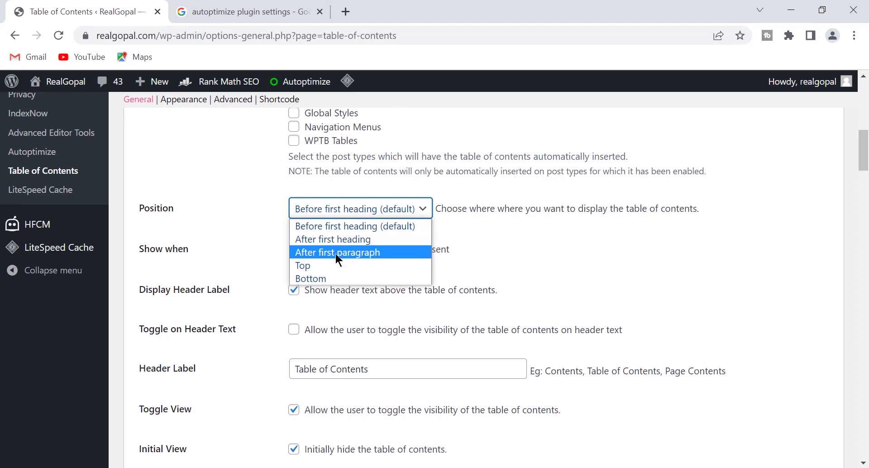
left_click(337, 239)
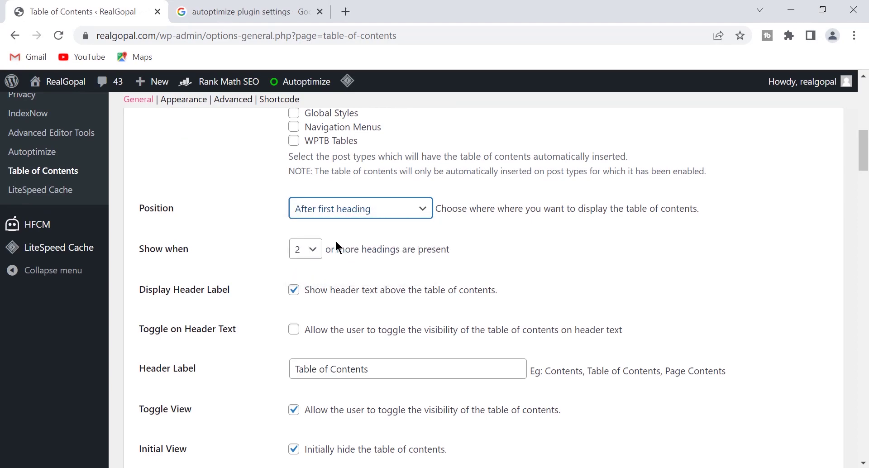
- Examine the plugin's other table of contents settings, including the general, appearance, theme and shortcode sections
scroll(353, 287, "down", 3)
scroll(249, 381, "up", 8)
scroll(248, 380, "down", 7)
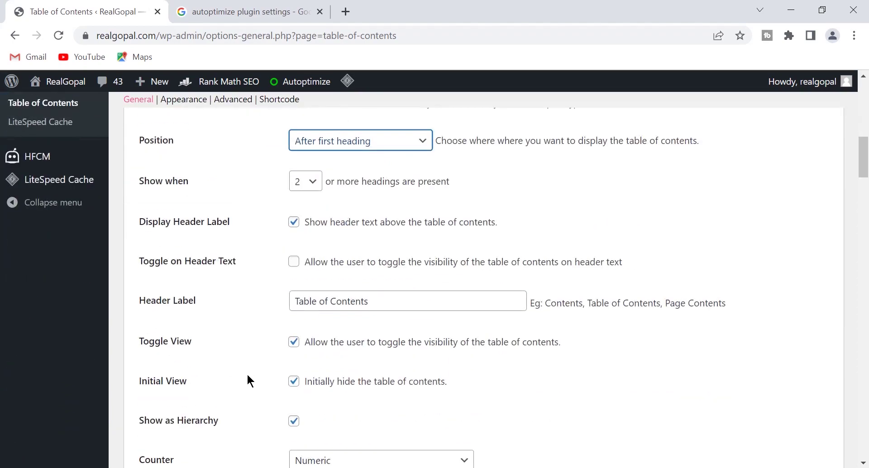
scroll(248, 366, "up", 5)
scroll(326, 299, "up", 3)
scroll(398, 242, "down", 15)
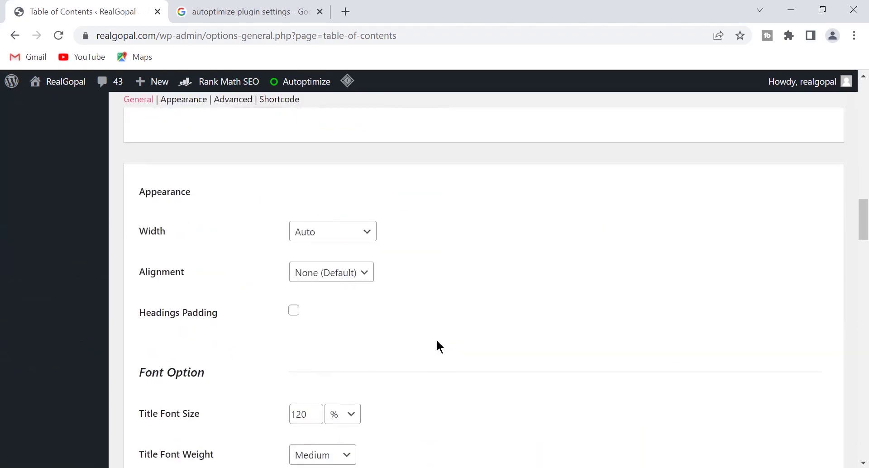
scroll(204, 398, "down", 20)
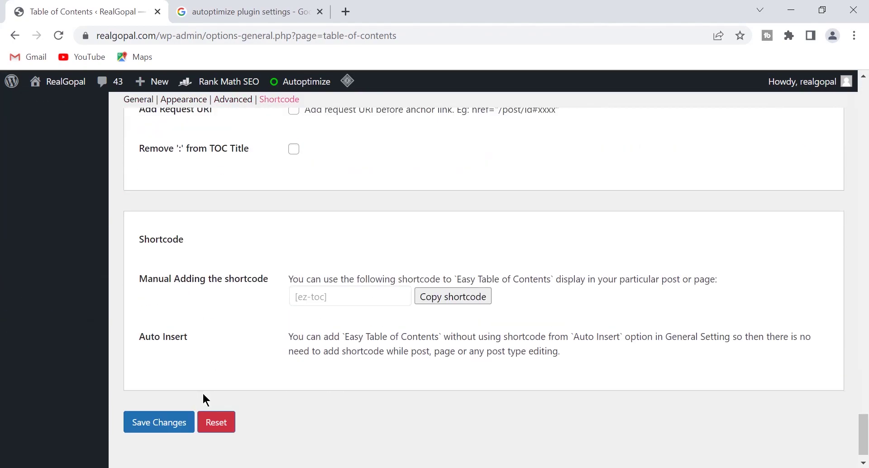
scroll(172, 374, "up", 20)
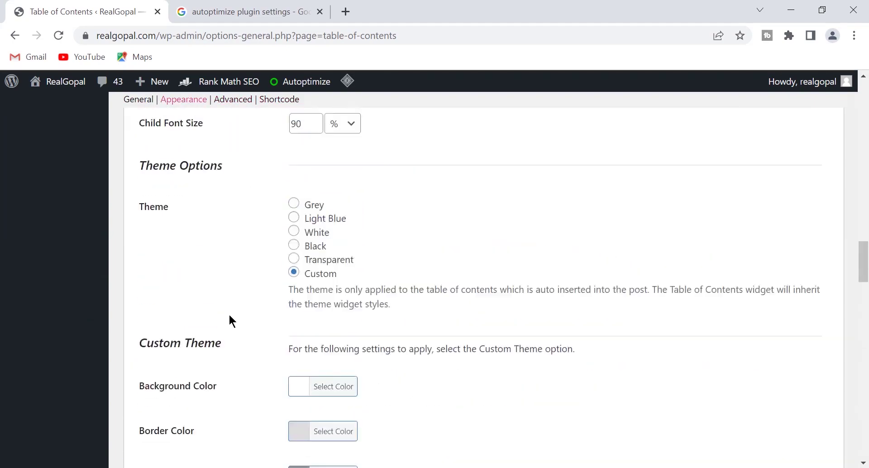
scroll(218, 206, "up", 15)
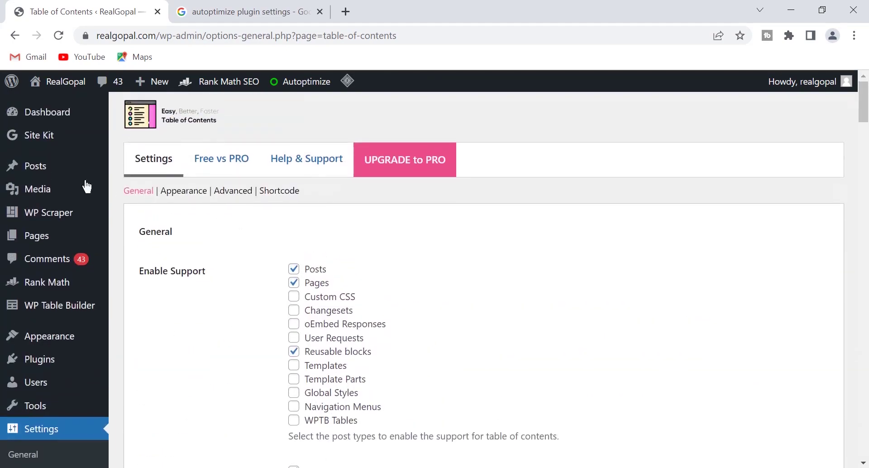
- Visit the site's front page and open it in the theme customizer
mouse_move(53, 82)
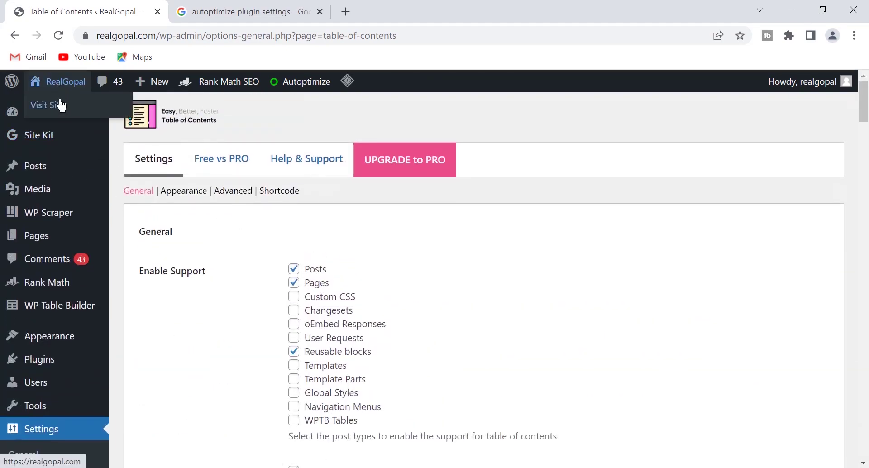
left_click(62, 105)
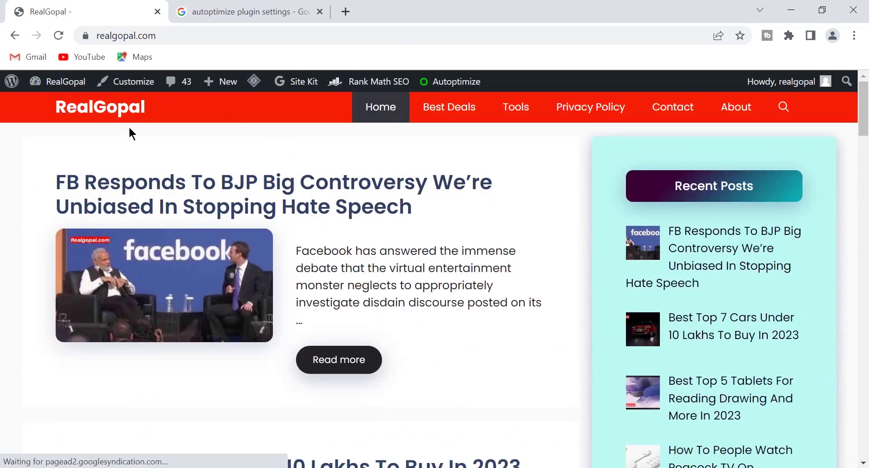
left_click(128, 91)
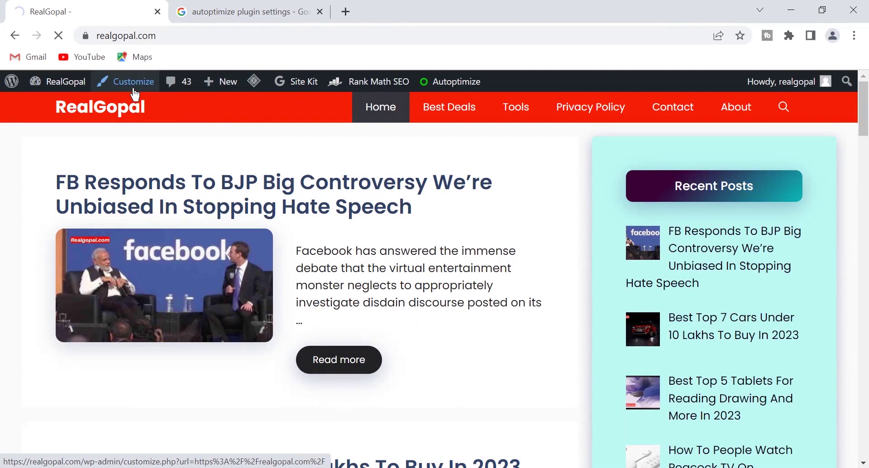
left_click(135, 94)
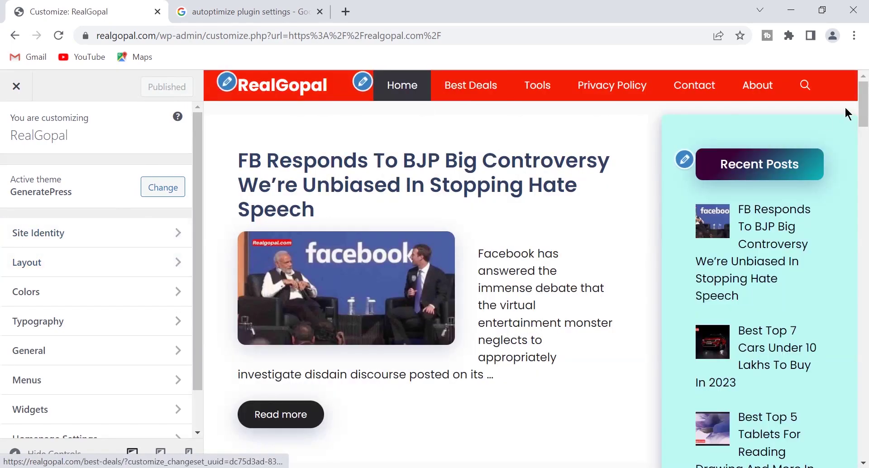
- Open the Primary Navigation layout settings and view the navigation dropdown, search and menu item size options
left_click(77, 268)
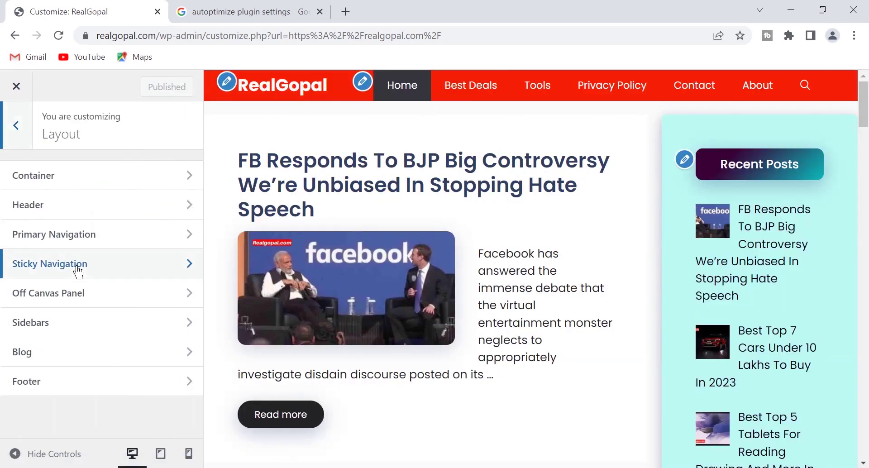
left_click(101, 244)
scroll(118, 306, "down", 7)
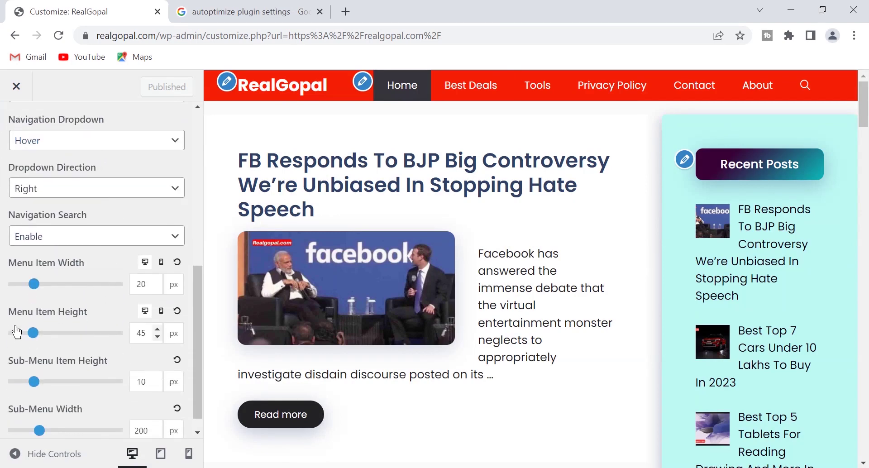
- Try a Menu Item Height of 65 px for the primary navigation and return it to 45 px
double_click(139, 334)
type("65")
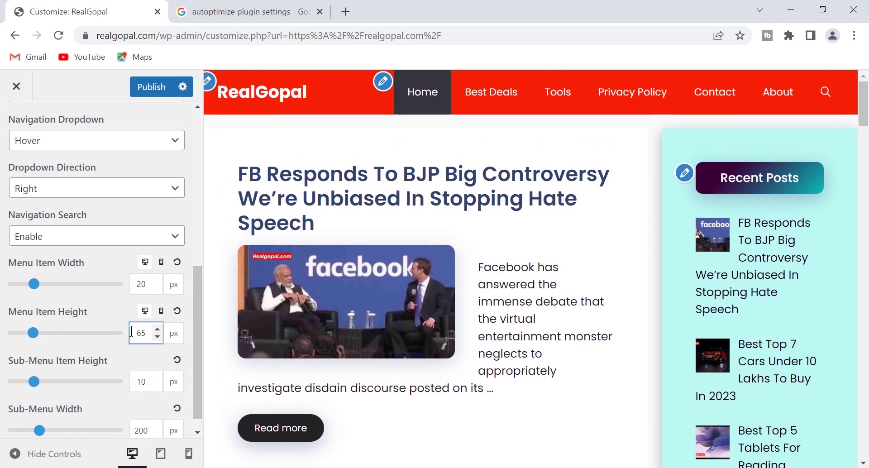
double_click(133, 333)
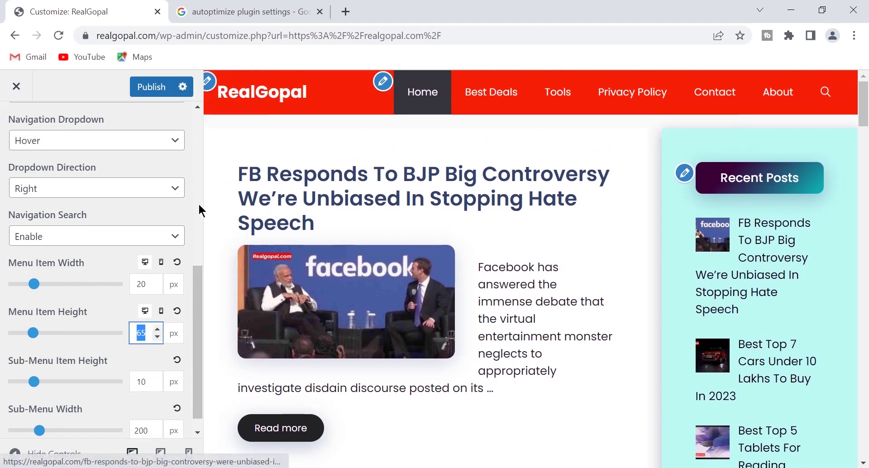
type("45")
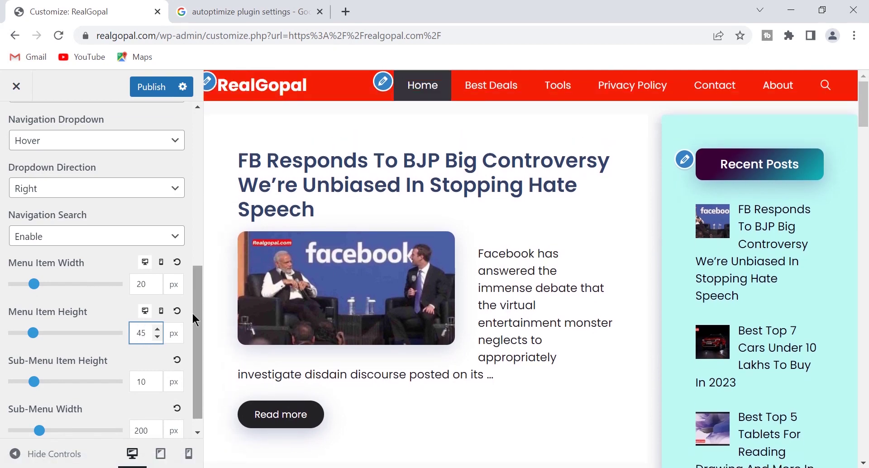
- Close the theme customizer and discard the unpublished changes
scroll(147, 213, "up", 6)
left_click(14, 94)
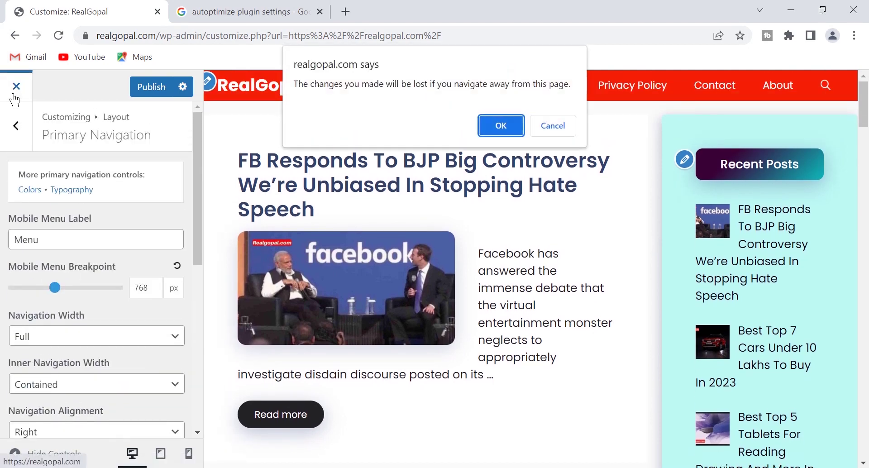
left_click(495, 129)
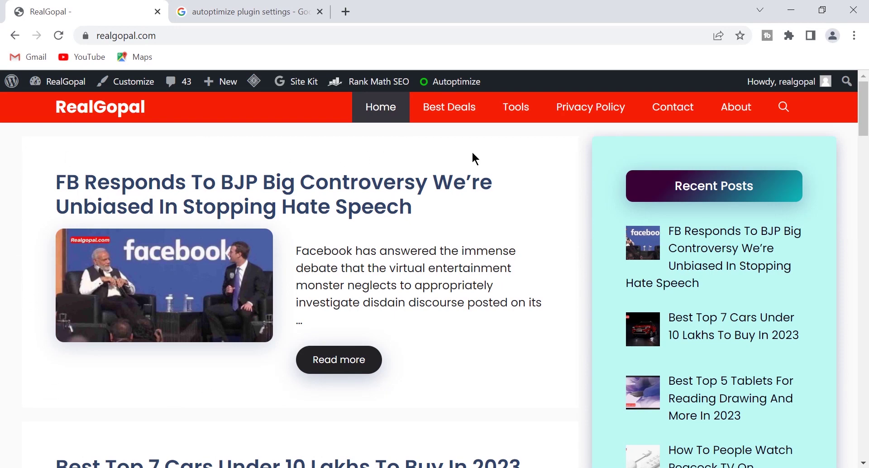
- Open the WordPress admin area and search for the Autoptimize plugin among the plugins available to add
left_click(12, 81)
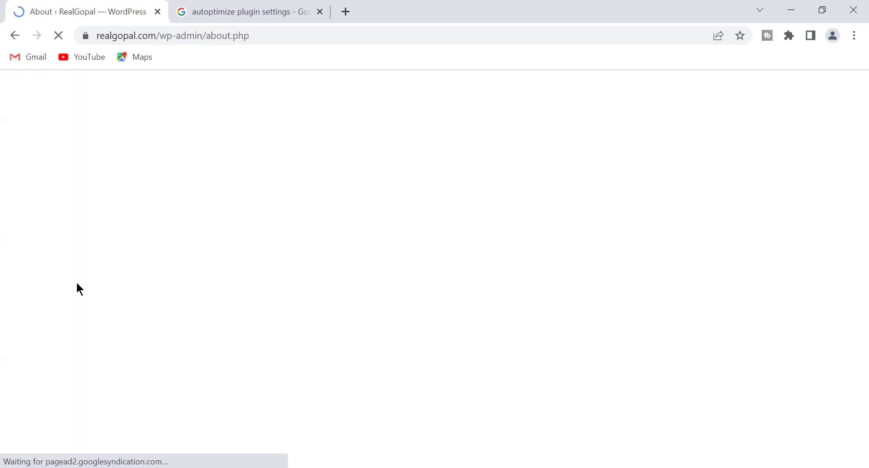
scroll(65, 355, "down", 4)
scroll(64, 355, "up", 3)
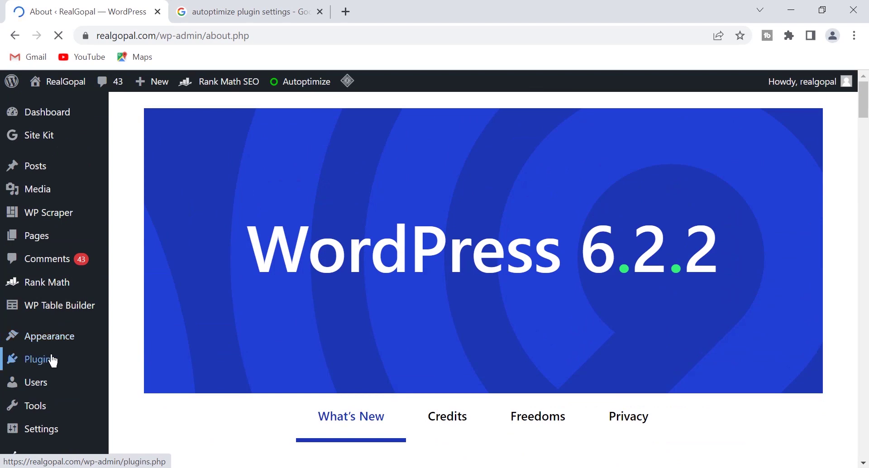
mouse_move(50, 361)
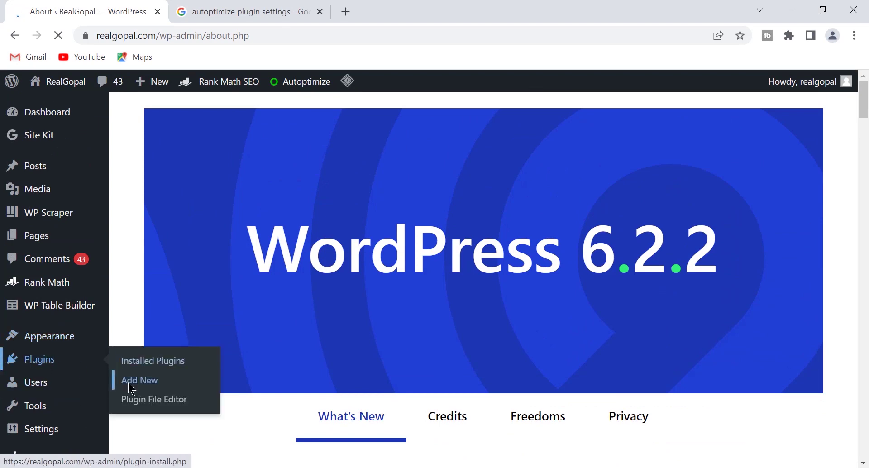
left_click(73, 380)
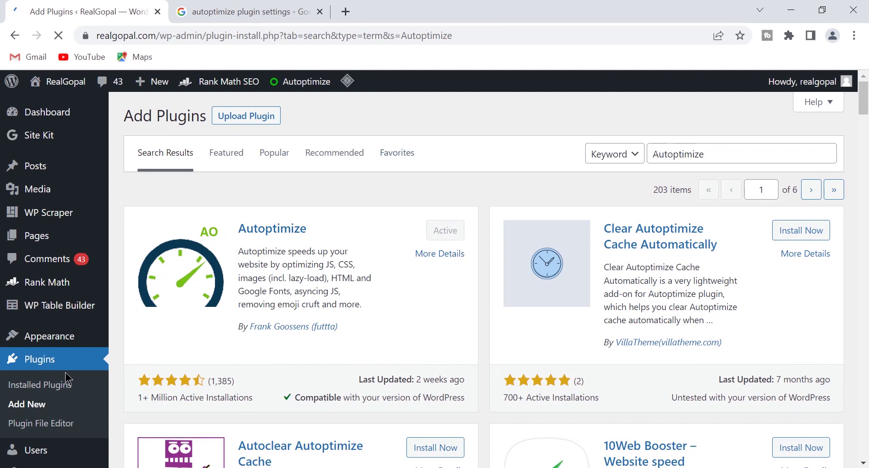
- Go to the installed plugins and open the settings of Autoptimize
scroll(65, 373, "down", 3)
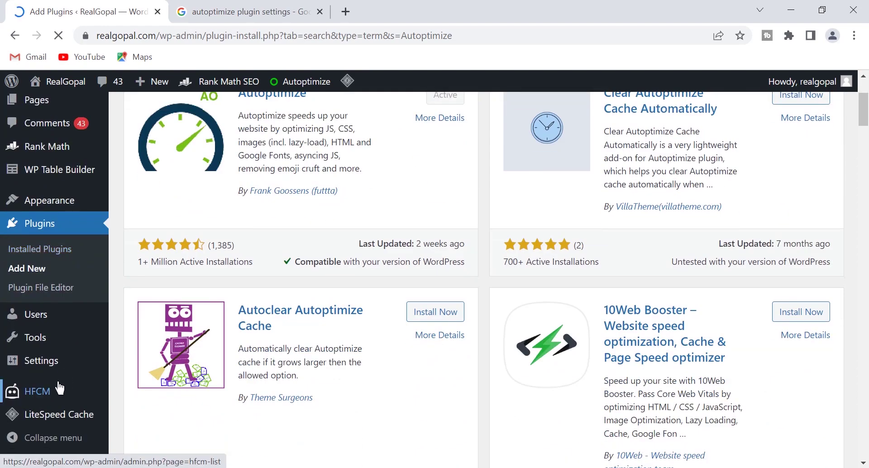
scroll(59, 388, "up", 2)
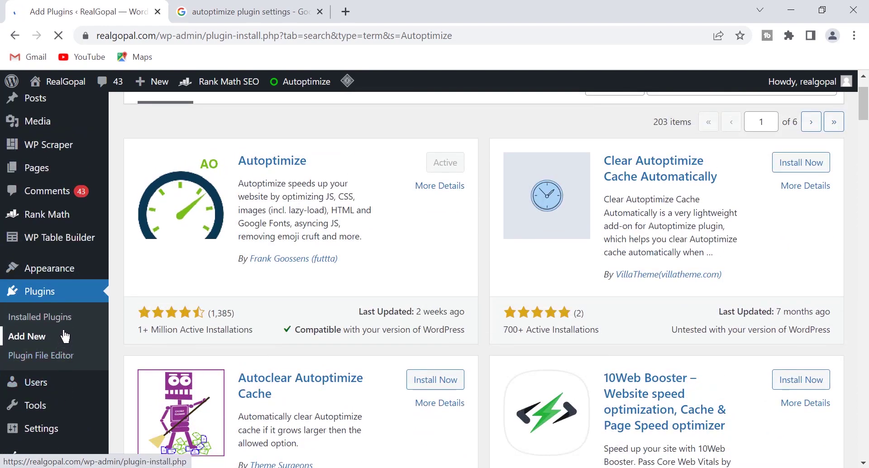
left_click(67, 316)
scroll(347, 276, "up", 3)
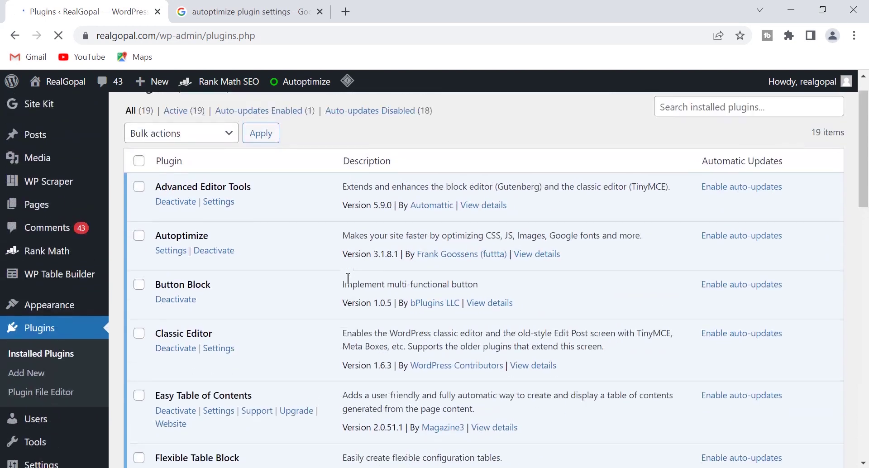
scroll(348, 278, "up", 1)
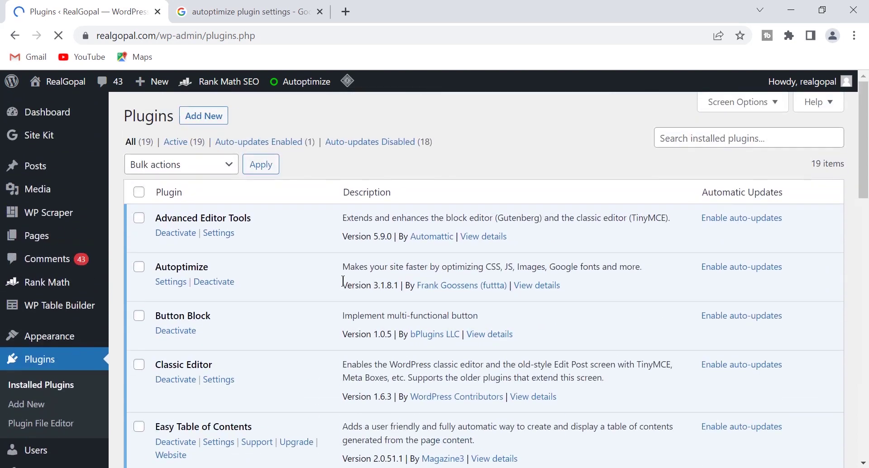
left_click(171, 282)
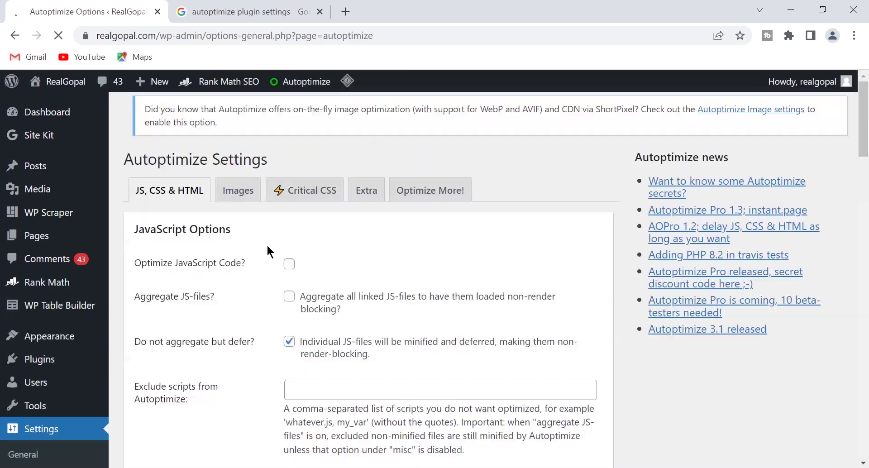
- Enable Optimize CSS Code and Inline all CSS in Autoptimize's CSS options
scroll(424, 301, "down", 3)
scroll(424, 301, "down", 4)
scroll(422, 294, "up", 7)
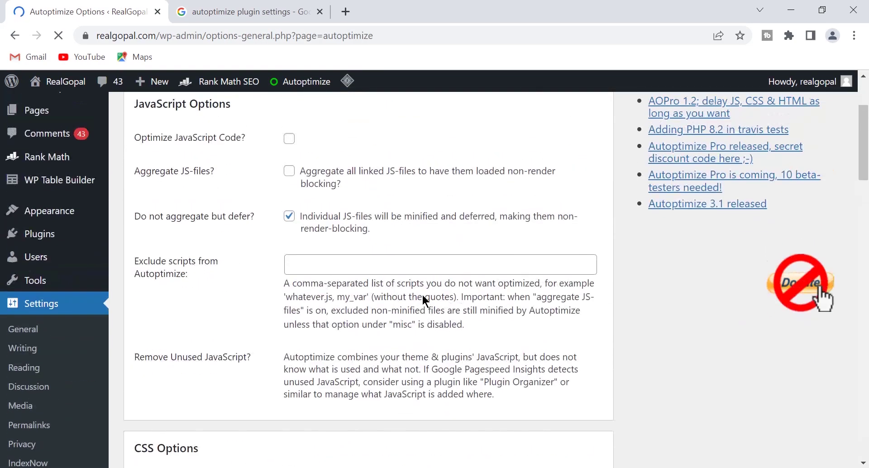
scroll(353, 246, "down", 6)
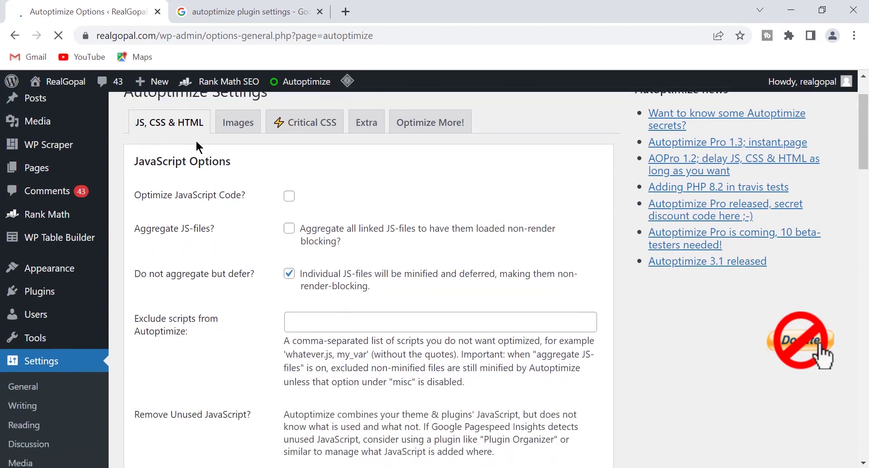
scroll(142, 258, "down", 1)
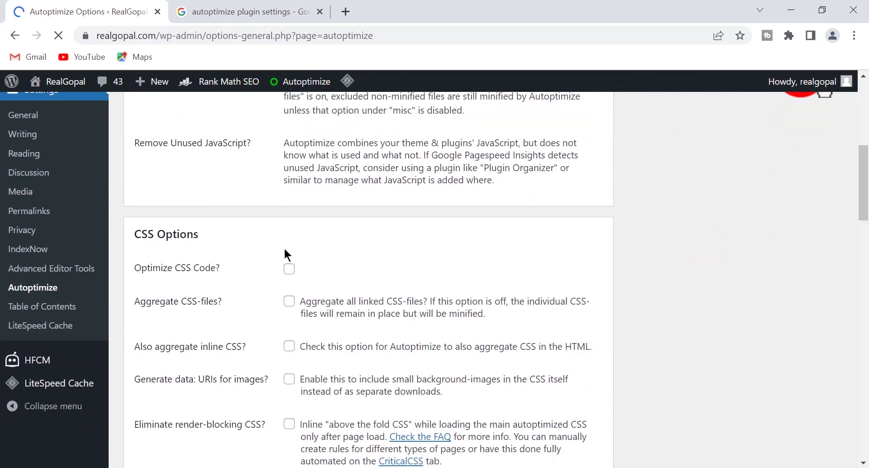
scroll(263, 301, "down", 2)
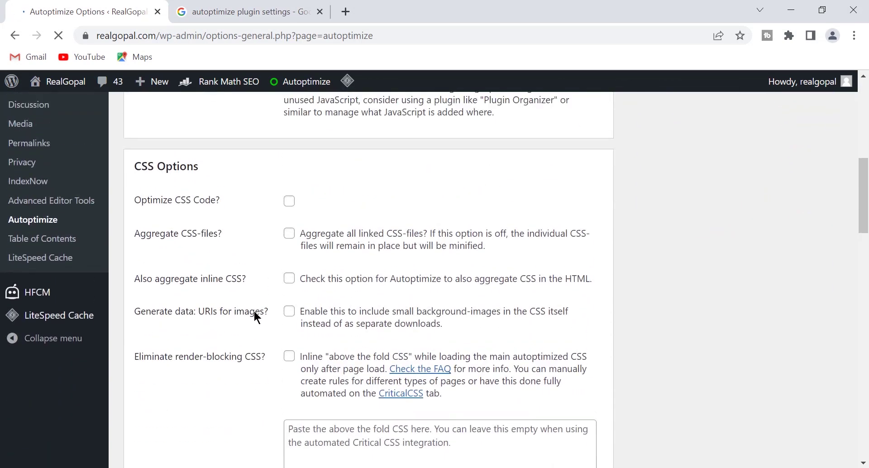
left_click(290, 202)
scroll(318, 222, "down", 5)
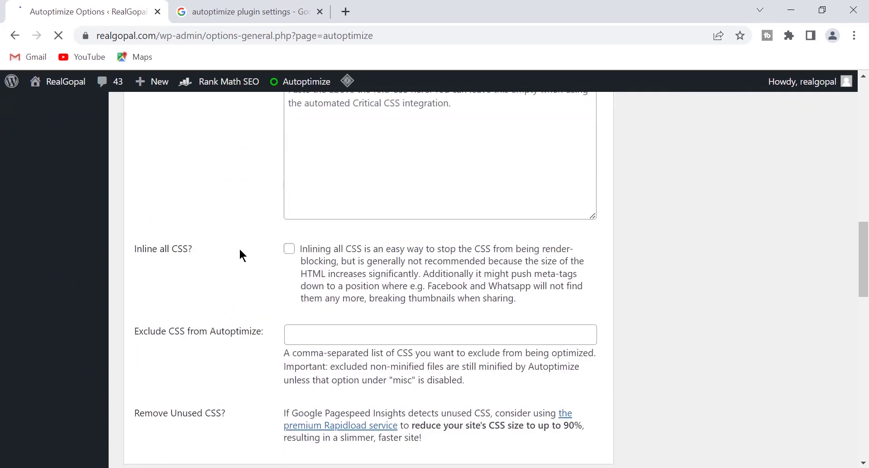
left_click(289, 249)
- Toggle Optimize JavaScript Code in the JavaScript options and review the HTML, CDN, cache and miscellaneous options
scroll(283, 276, "up", 1)
scroll(284, 277, "down", 15)
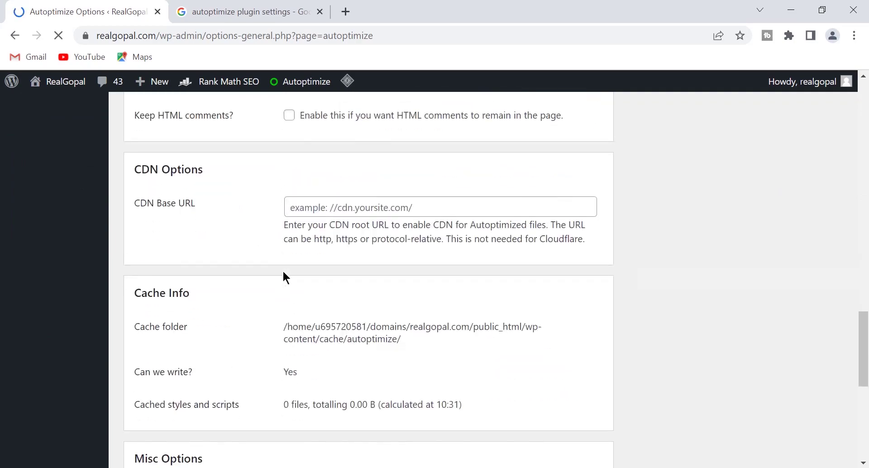
scroll(285, 277, "up", 20)
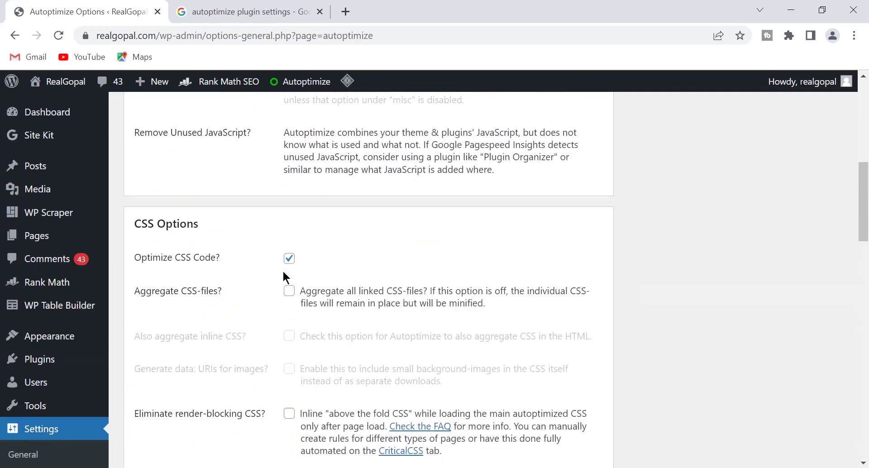
scroll(287, 277, "down", 7)
scroll(287, 277, "up", 10)
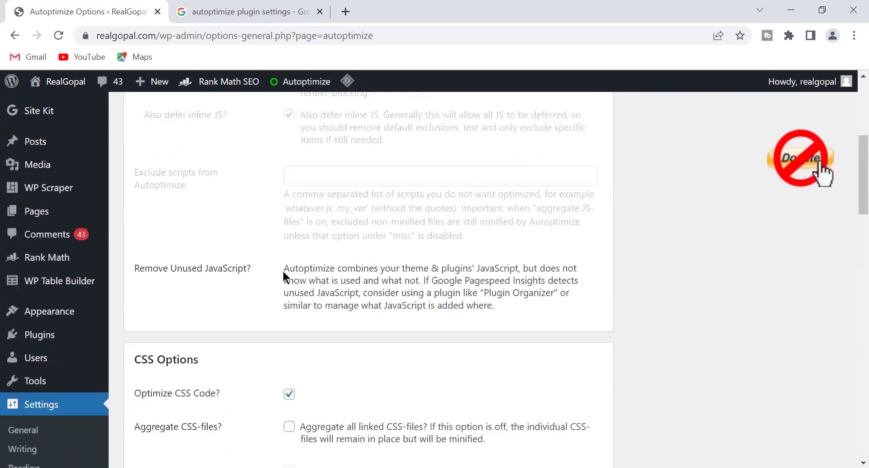
left_click(294, 276)
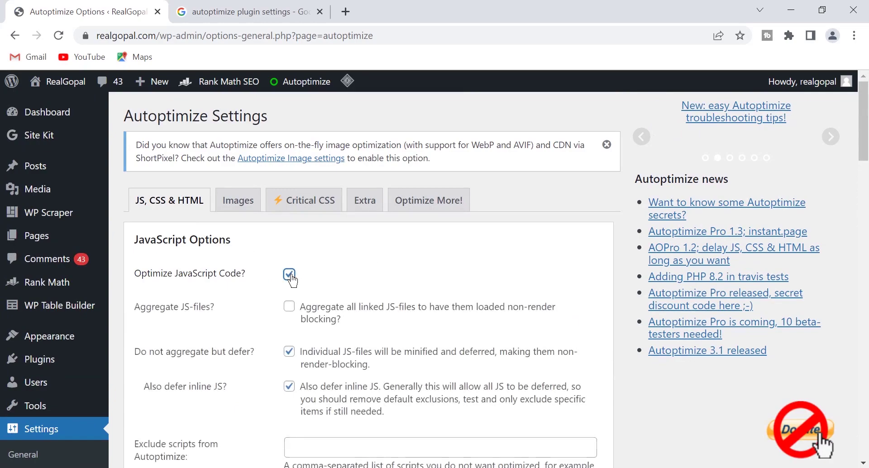
left_click(294, 276)
scroll(295, 280, "down", 8)
scroll(295, 285, "down", 15)
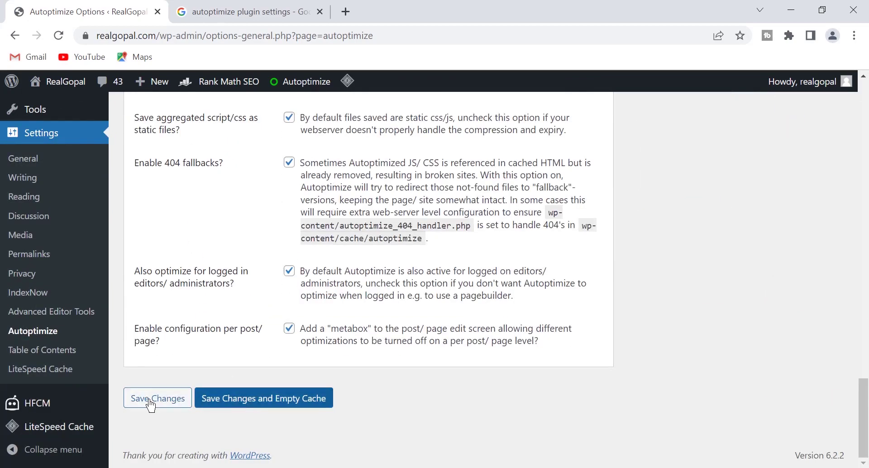
scroll(333, 346, "up", 20)
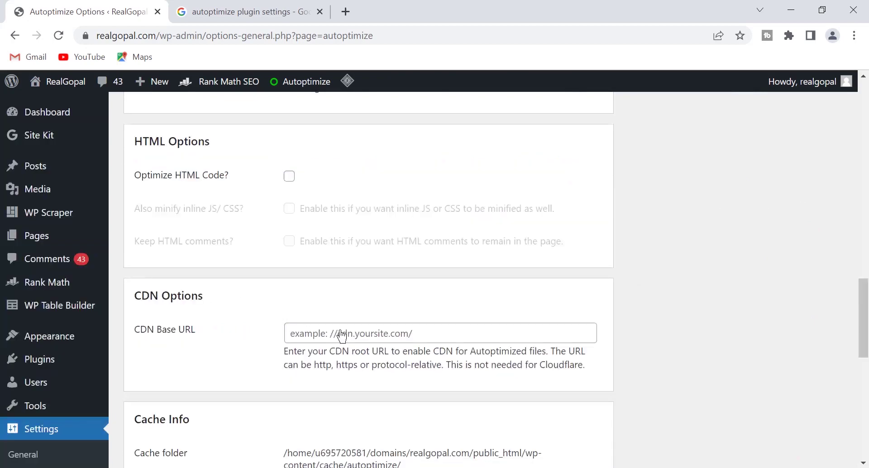